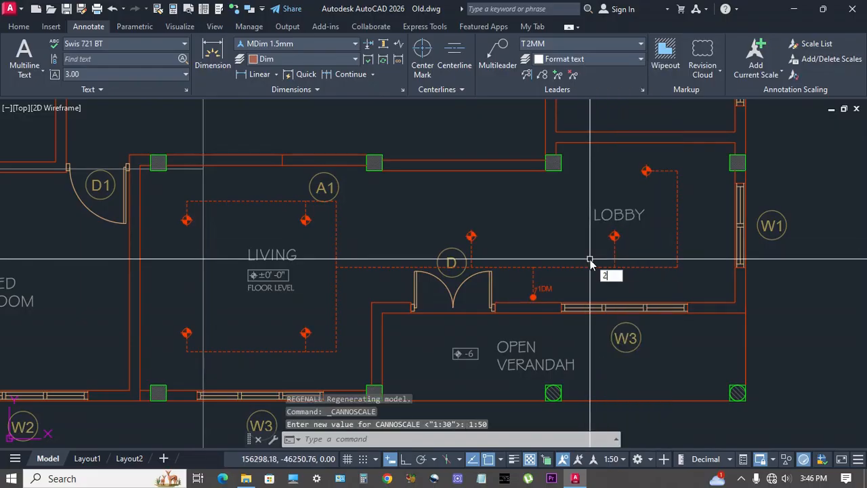
Regenerate the floor plan, switch the annotation scale to 1:100, and regenerate all views again
{"action": "key", "text": "Return"}
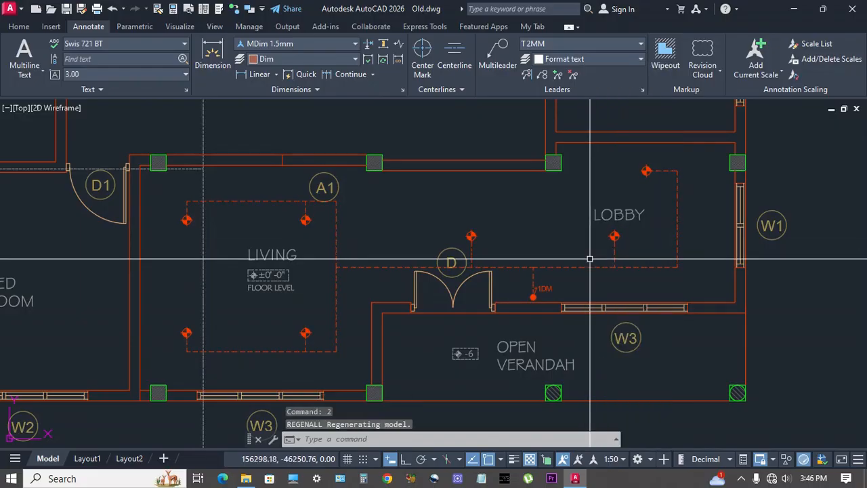
{"action": "left_click", "coordinate": [611, 459]}
{"action": "left_click", "coordinate": [613, 229]}
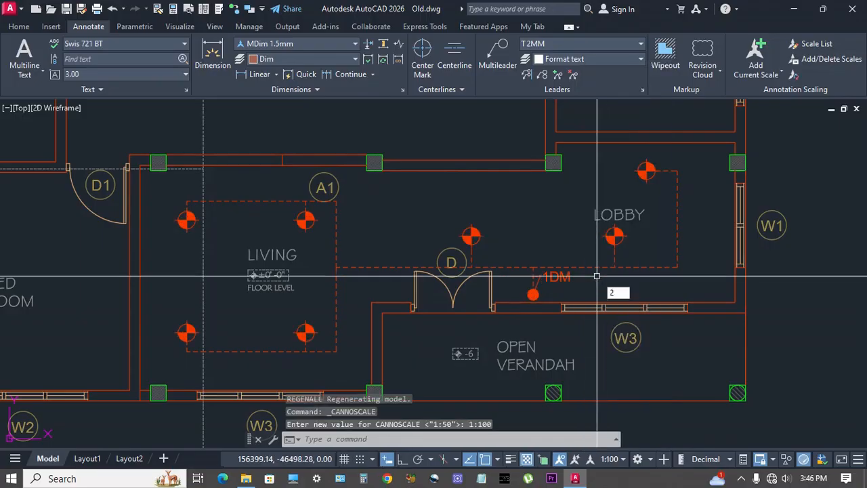
{"action": "type", "text": "2"}
{"action": "key", "text": "Return"}
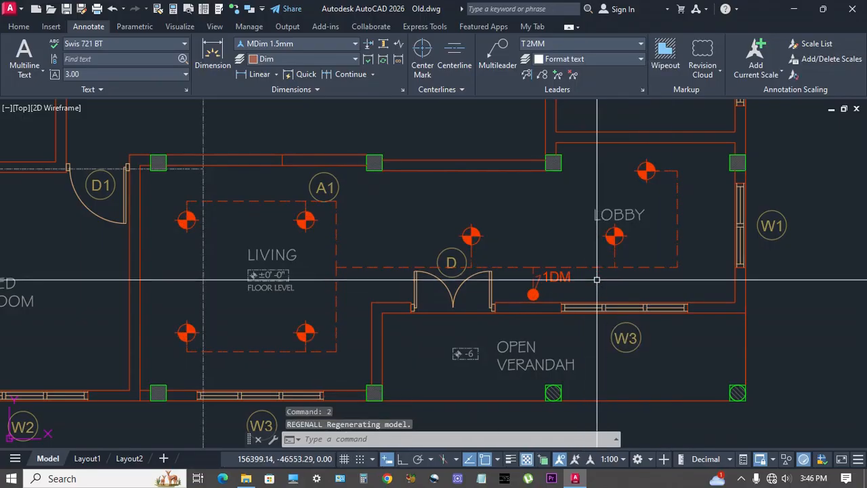
Set the annotation scale of the floor plan to 1:50 and regenerate the drawing
{"action": "left_click", "coordinate": [623, 460]}
{"action": "left_click", "coordinate": [614, 214]}
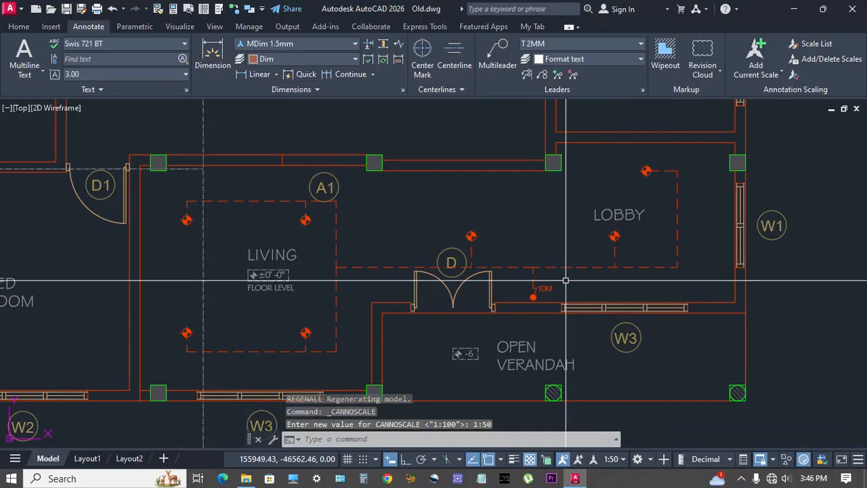
{"action": "key", "text": "Return"}
Change the floor plan's annotation scale to 1:100 and regenerate the drawing
{"action": "left_click", "coordinate": [624, 460]}
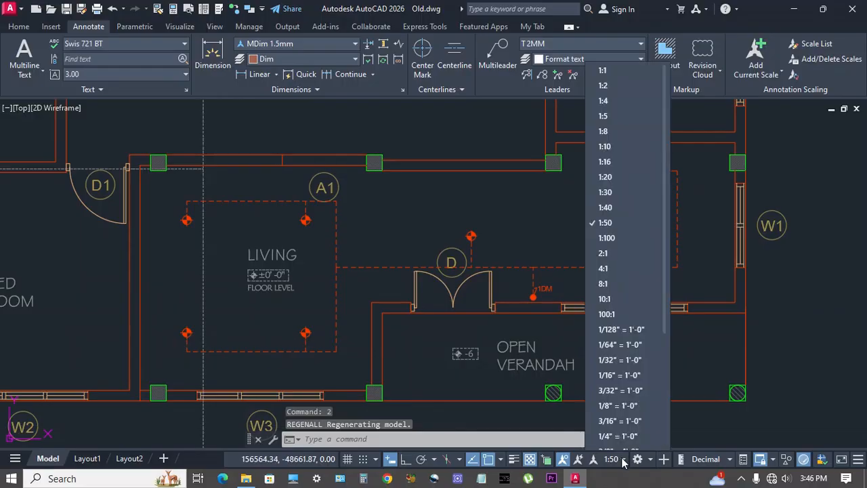
{"action": "left_click", "coordinate": [603, 229]}
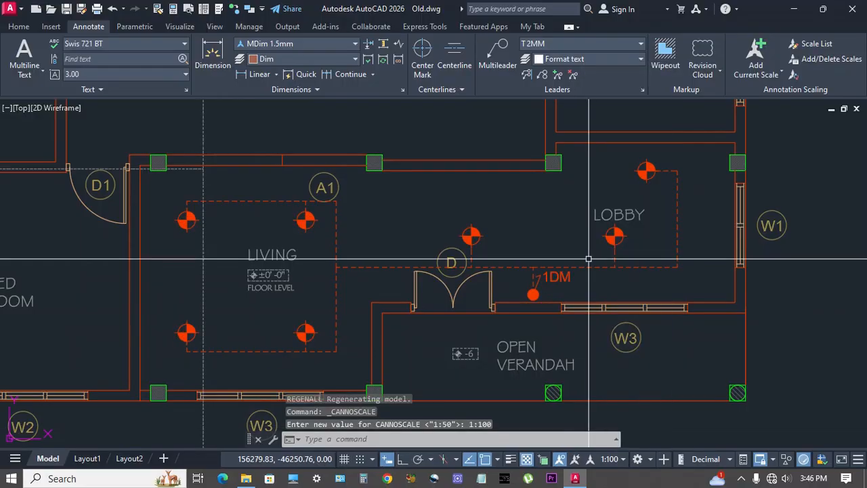
{"action": "key", "text": "Return"}
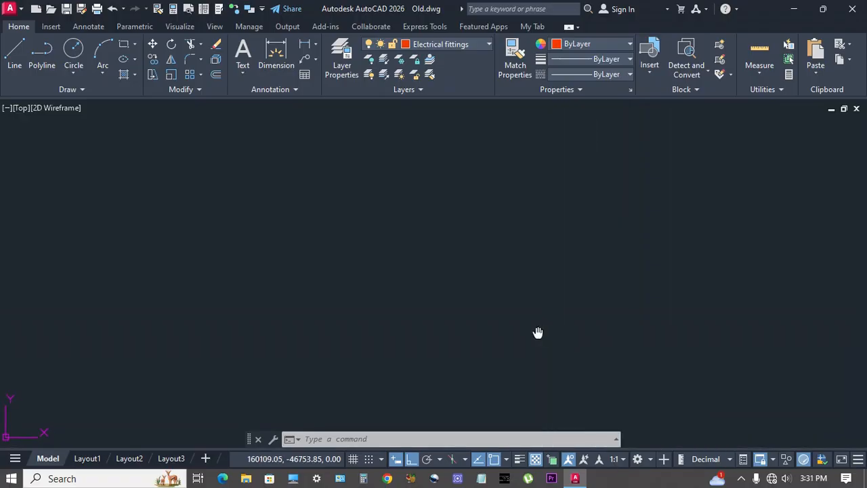
Draw a horizontal line 3.5 units long in an empty area of model space
{"action": "type", "text": "l"}
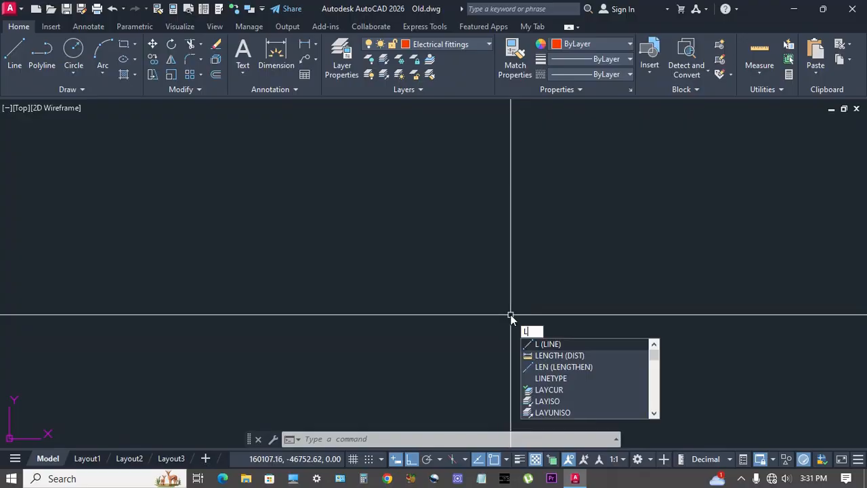
{"action": "key", "text": "Return"}
{"action": "left_click", "coordinate": [370, 286]}
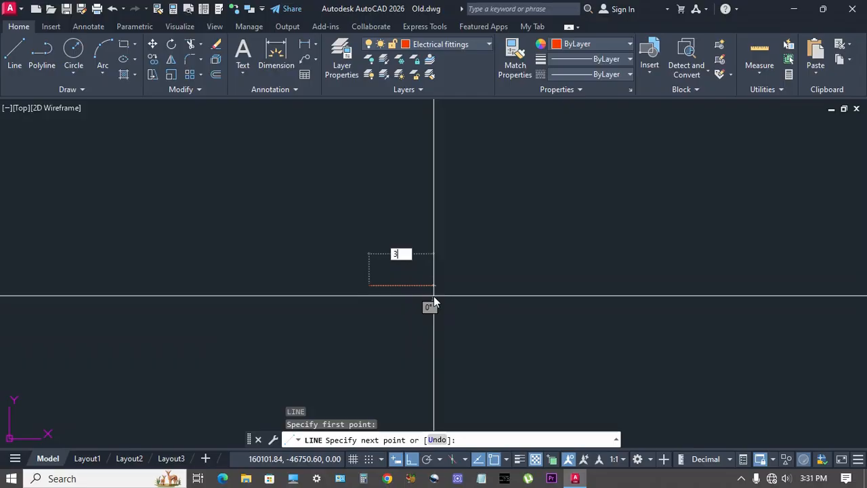
{"action": "type", "text": "3.5"}
{"action": "key", "text": "Return"}
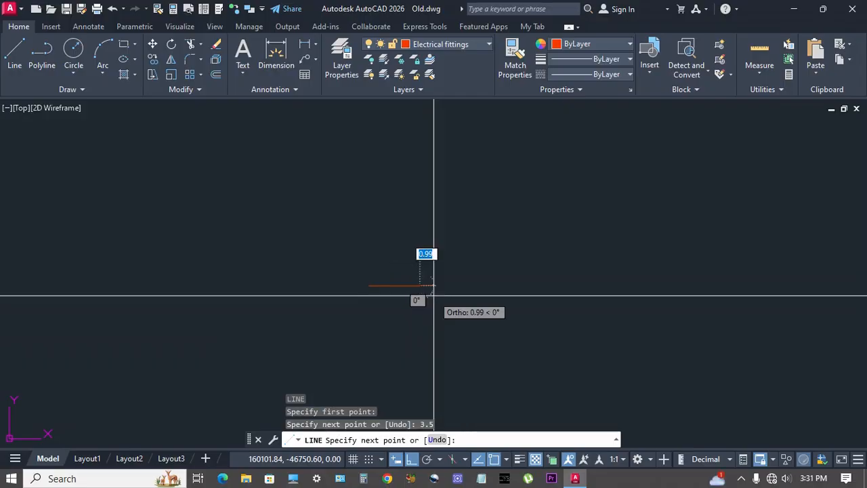
{"action": "key", "text": "Return"}
Rotate a copy of the horizontal line by 90° about its midpoint to form a cross
{"action": "scroll", "coordinate": [388, 297], "scroll_direction": "up", "scroll_amount": 1}
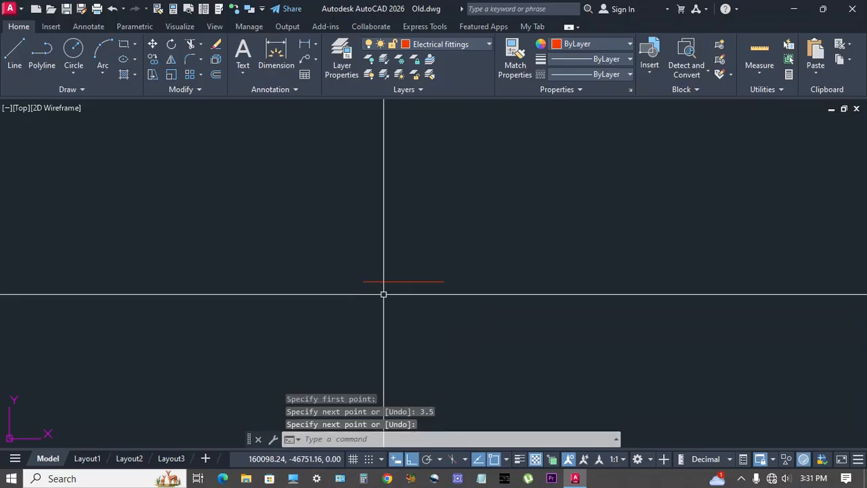
{"action": "type", "text": "ro"}
{"action": "key", "text": "Return"}
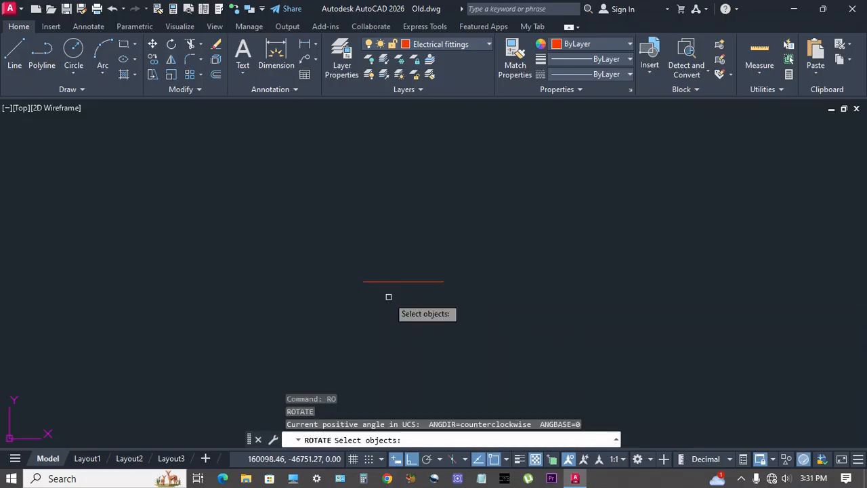
{"action": "left_click", "coordinate": [401, 282]}
{"action": "key", "text": "Return"}
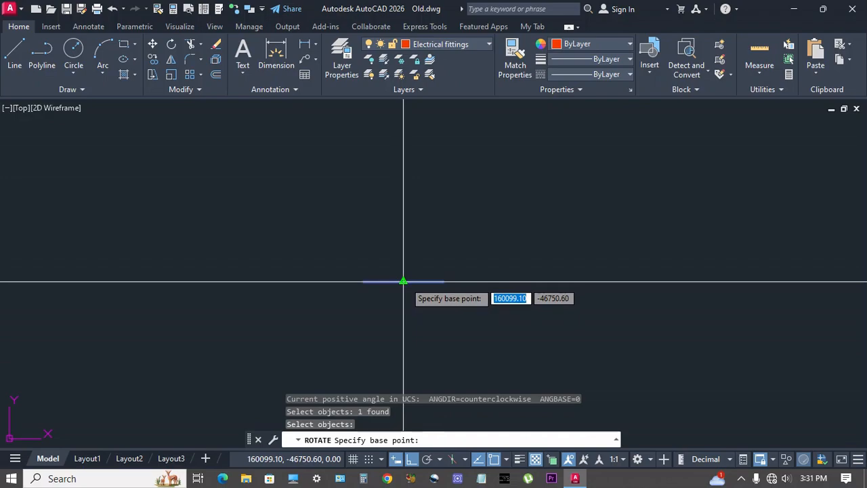
{"action": "left_click", "coordinate": [404, 282]}
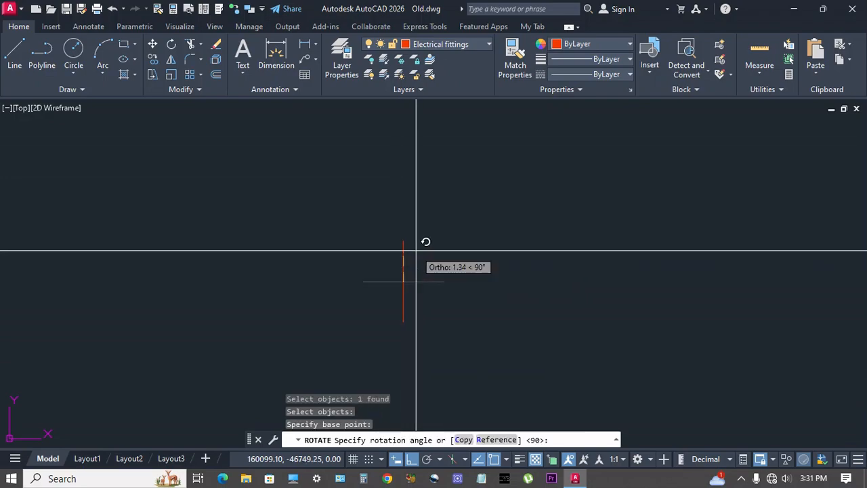
{"action": "type", "text": "c"}
{"action": "key", "text": "Return"}
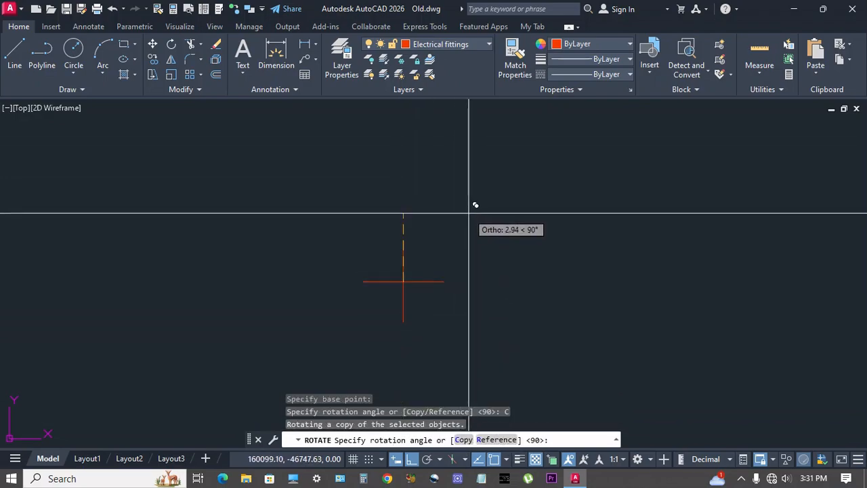
{"action": "type", "text": "9"}
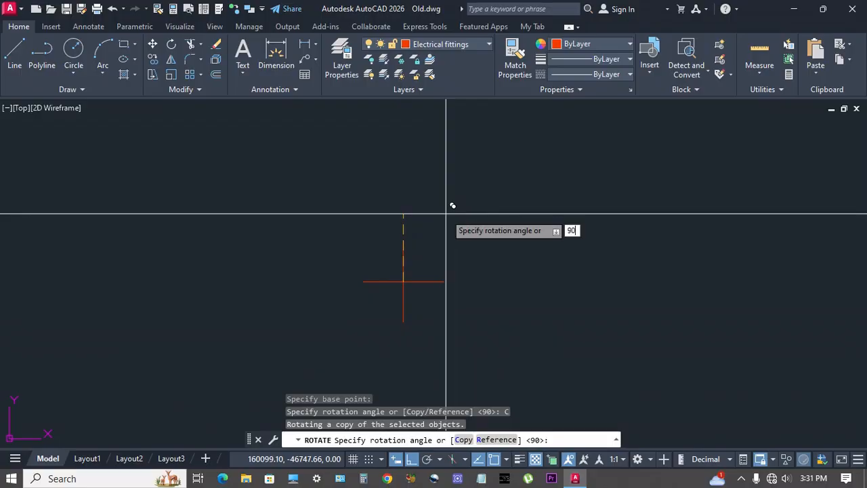
{"action": "type", "text": "0"}
{"action": "key", "text": "Return"}
Draw a circle of radius 1.25 centred on the intersection of the cross lines
{"action": "type", "text": "c"}
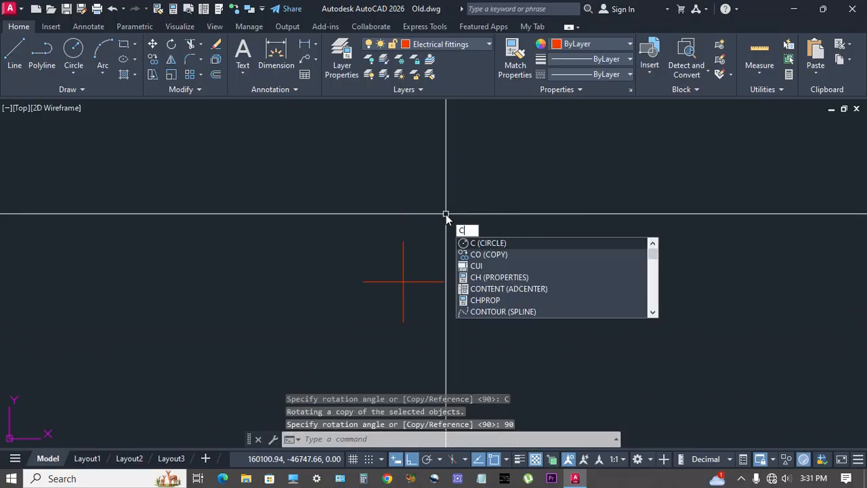
{"action": "key", "text": "Return"}
{"action": "left_click", "coordinate": [391, 285]}
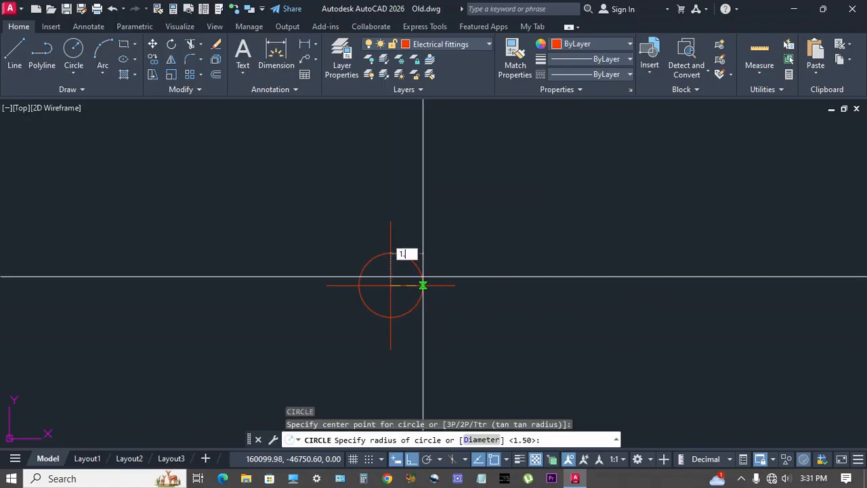
{"action": "type", "text": "1.25"}
{"action": "key", "text": "Return"}
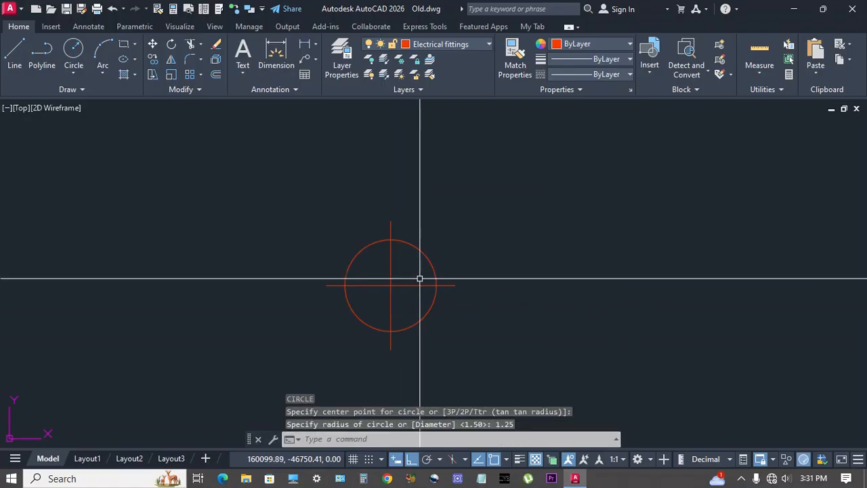
Fill the circle's upper-right and lower-left quadrants with a SOLID hatch
{"action": "type", "text": "h"}
{"action": "key", "text": "Return"}
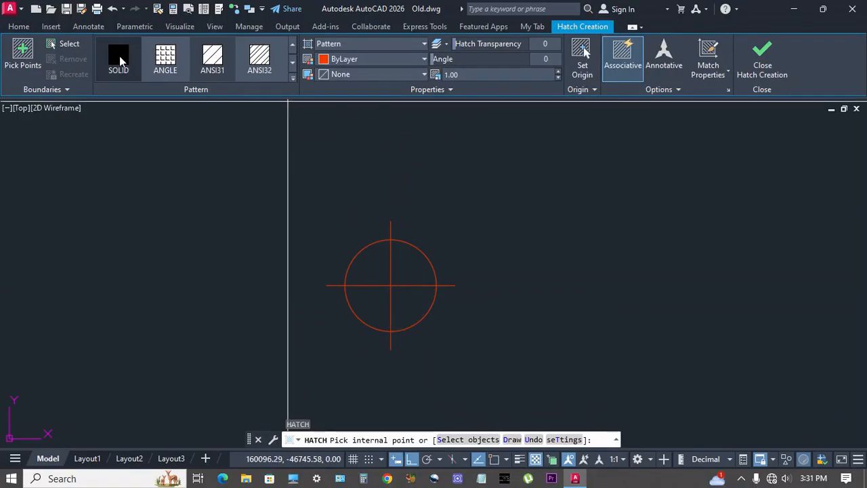
{"action": "left_click", "coordinate": [120, 61]}
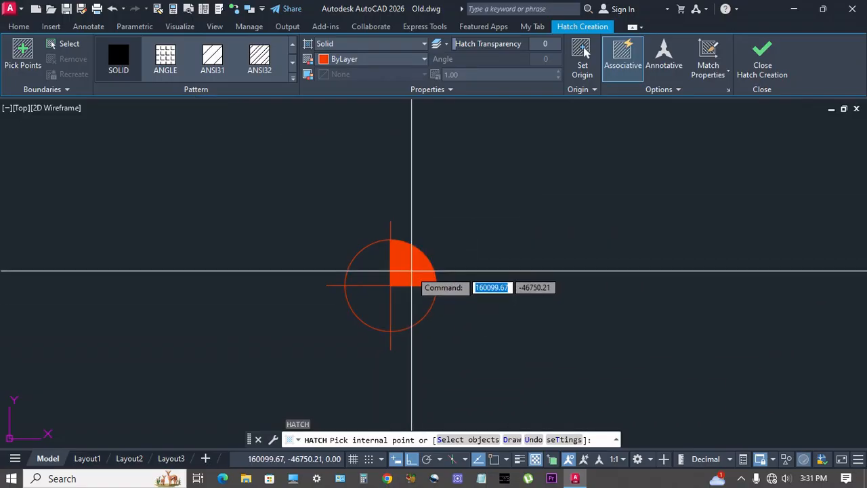
{"action": "left_click", "coordinate": [411, 271]}
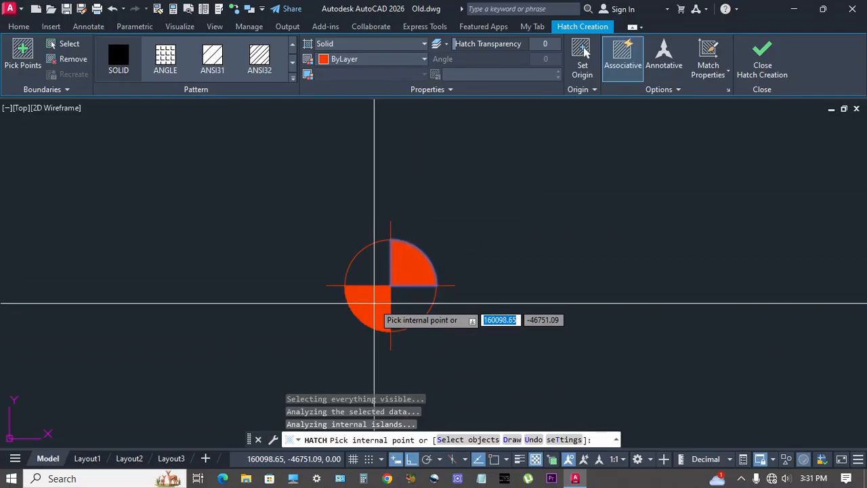
{"action": "left_click", "coordinate": [374, 305]}
{"action": "right_click", "coordinate": [473, 258]}
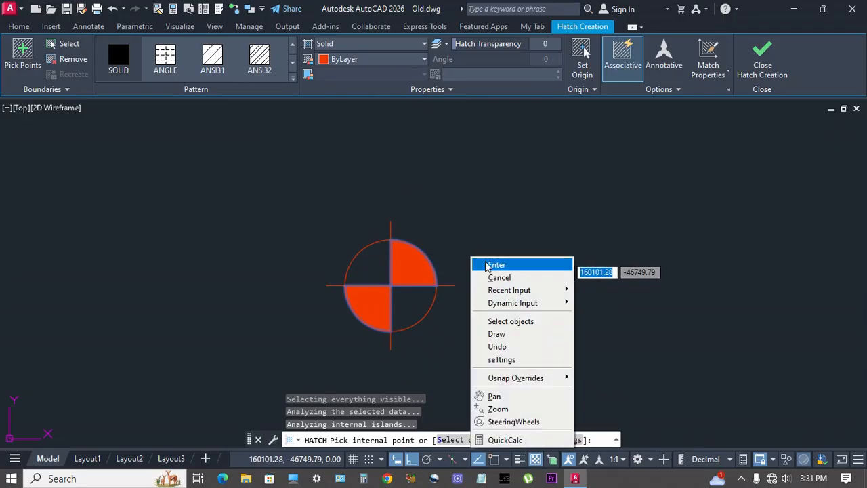
{"action": "left_click", "coordinate": [492, 264]}
Define a block named Light1 from the whole light symbol, with its base point at the circle's centre, and open it for block editing
{"action": "middle_click_drag", "start_coordinate": [482, 275], "coordinate": [532, 264]}
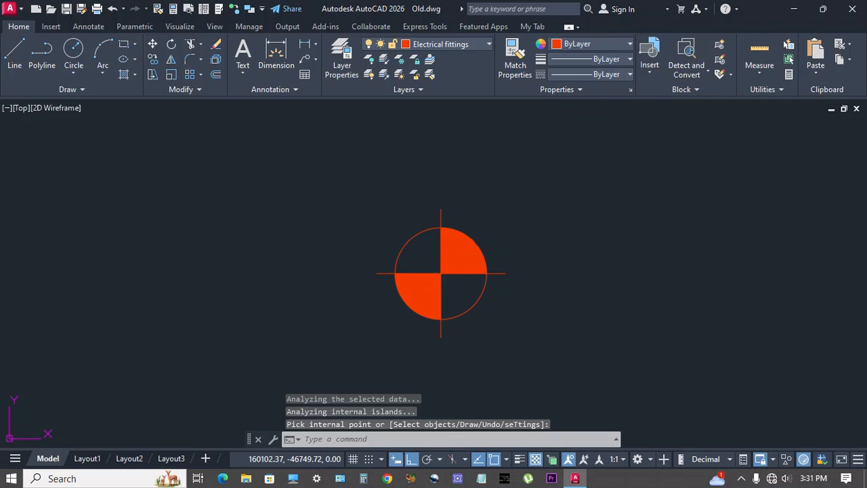
{"action": "type", "text": "B"}
{"action": "key", "text": "Return"}
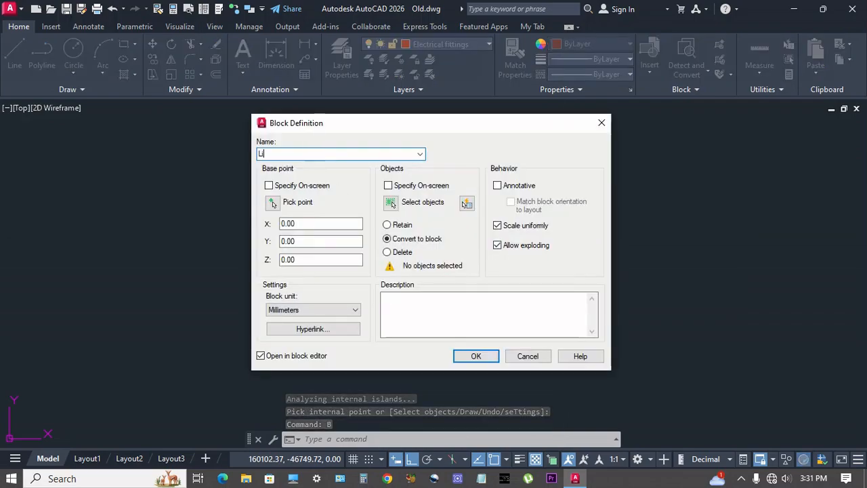
{"action": "left_click", "coordinate": [391, 203]}
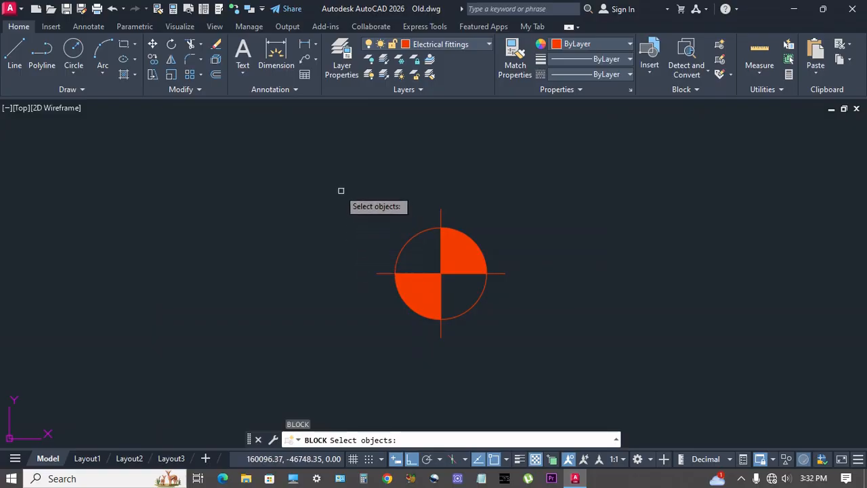
{"action": "left_click", "coordinate": [339, 185]}
{"action": "left_click", "coordinate": [545, 348]}
{"action": "key", "text": "Return"}
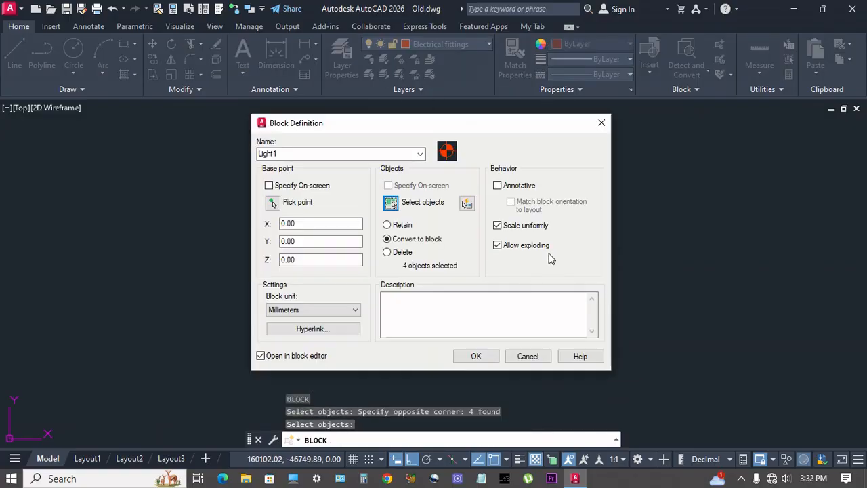
{"action": "left_click", "coordinate": [271, 202]}
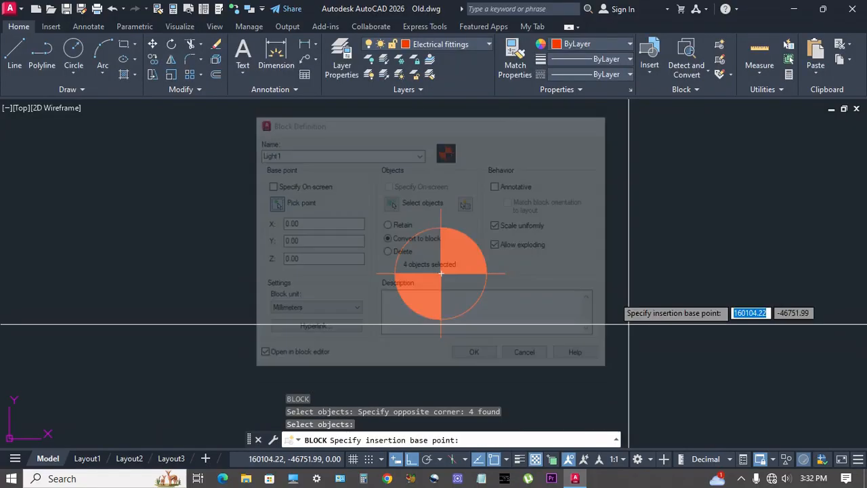
{"action": "left_click", "coordinate": [440, 277]}
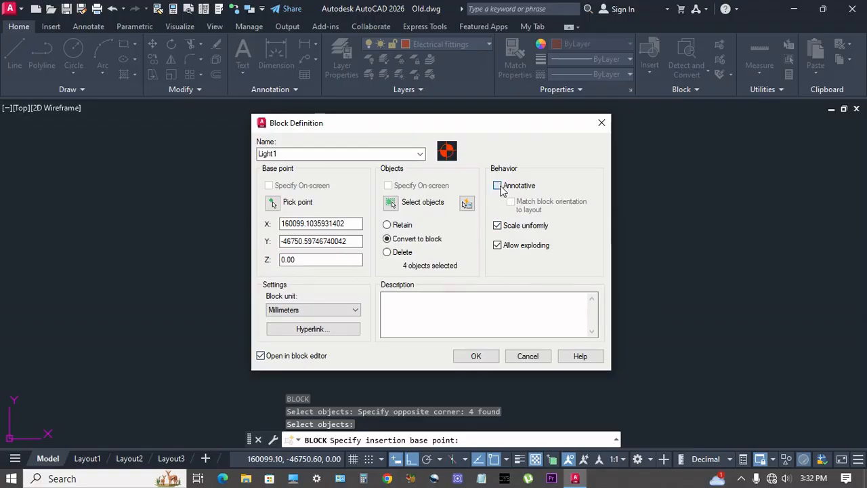
{"action": "left_click", "coordinate": [490, 358]}
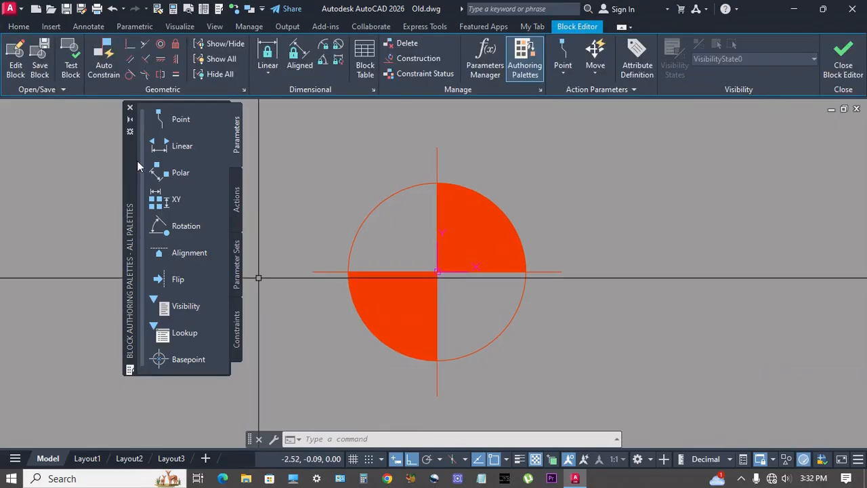
Add a Basepoint parameter at the symbol's centre, save the changes to Light1 and close the block editor
{"action": "left_click", "coordinate": [175, 362]}
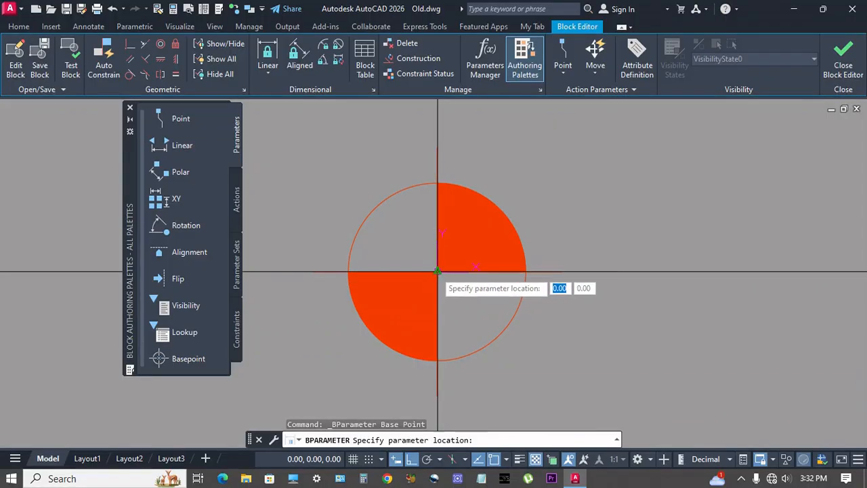
{"action": "left_click", "coordinate": [437, 272]}
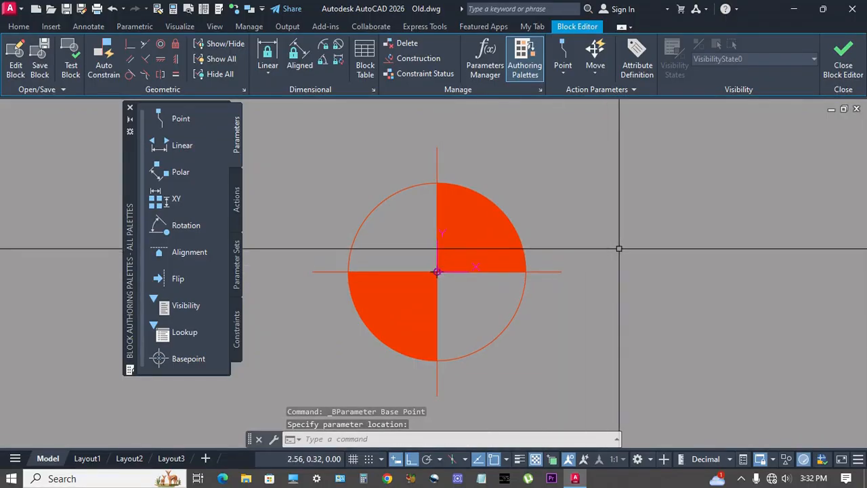
{"action": "left_click", "coordinate": [843, 62]}
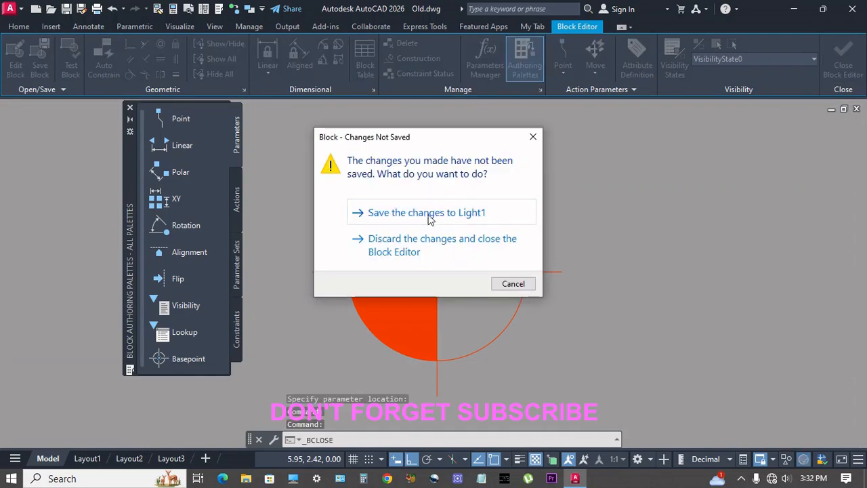
{"action": "left_click", "coordinate": [429, 213]}
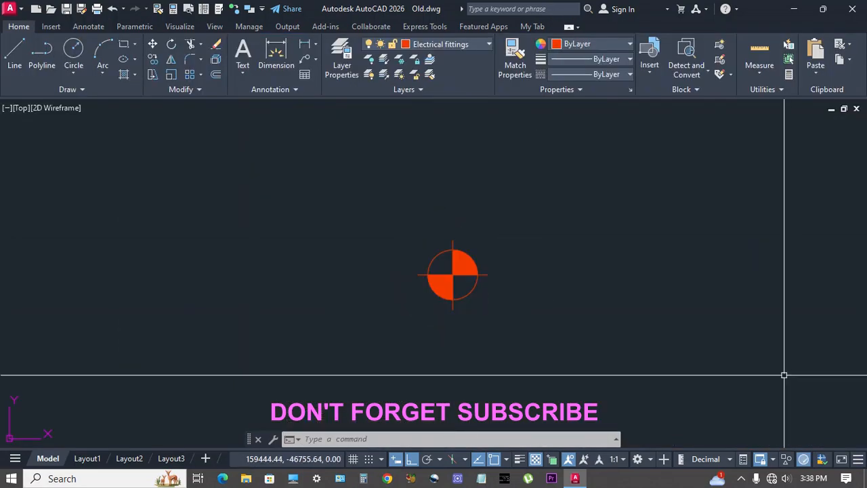
Add the annotation scales 1:50 and 1:100 to the light symbol block
{"action": "left_click", "coordinate": [88, 27]}
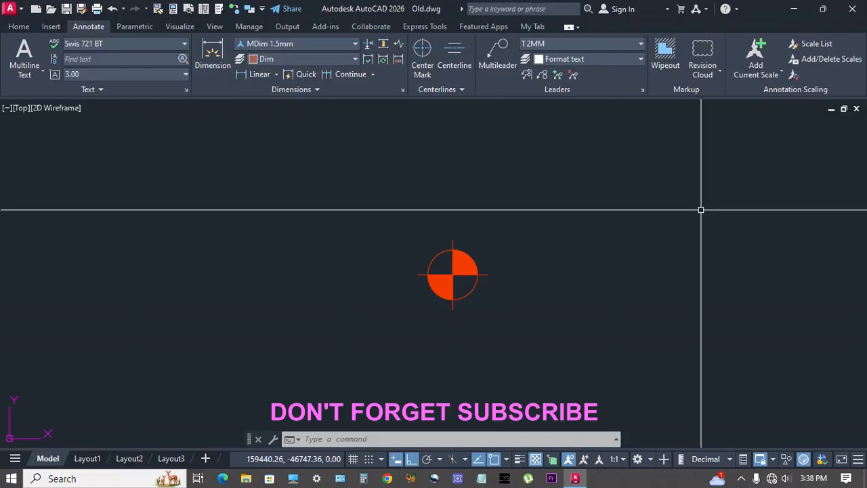
{"action": "left_click", "coordinate": [837, 60]}
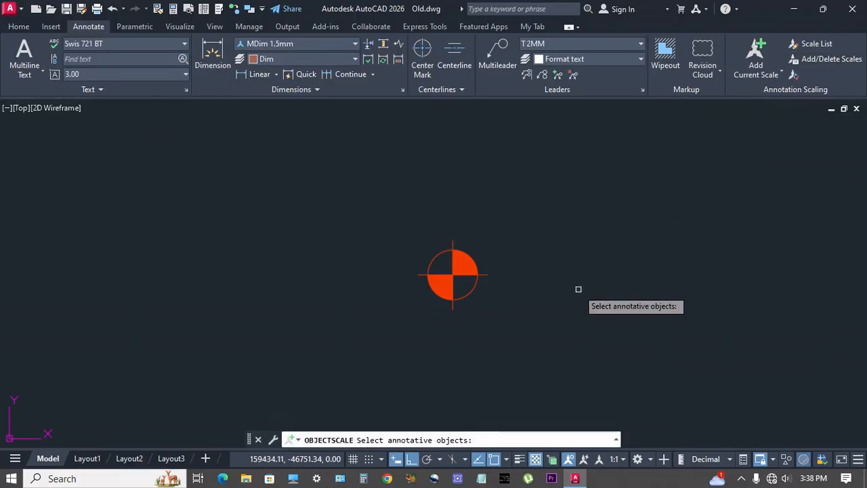
{"action": "left_click", "coordinate": [470, 292]}
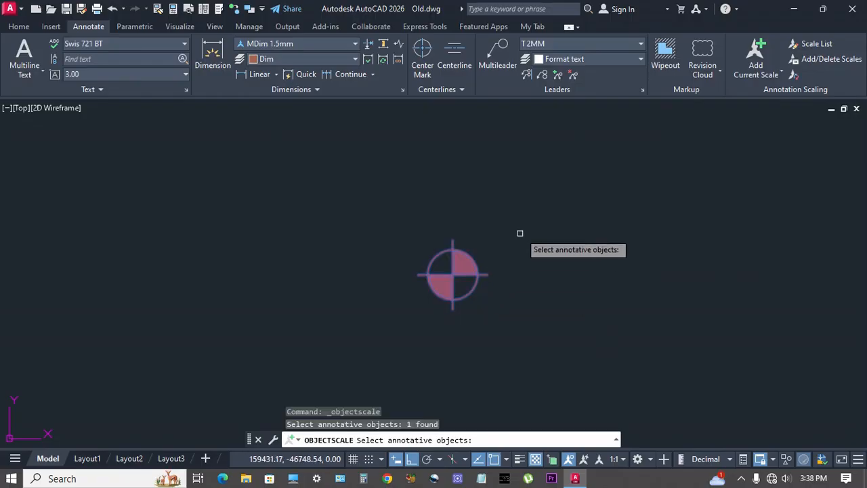
{"action": "key", "text": "Return"}
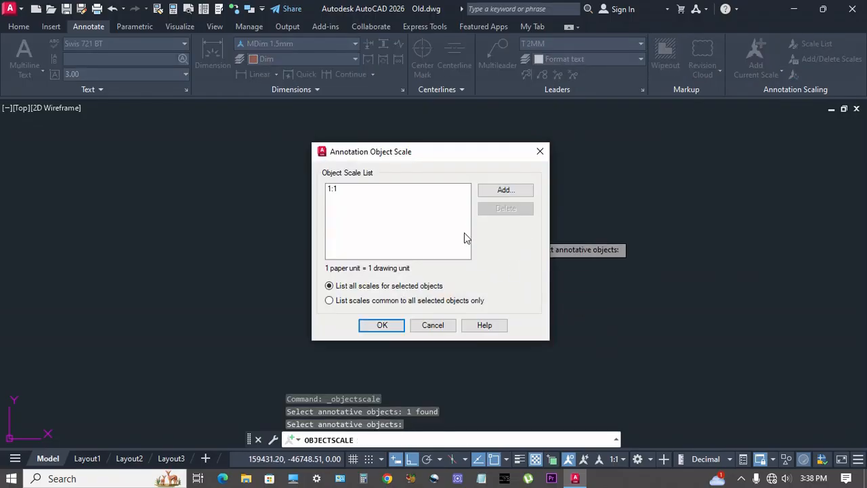
{"action": "left_click", "coordinate": [505, 191]}
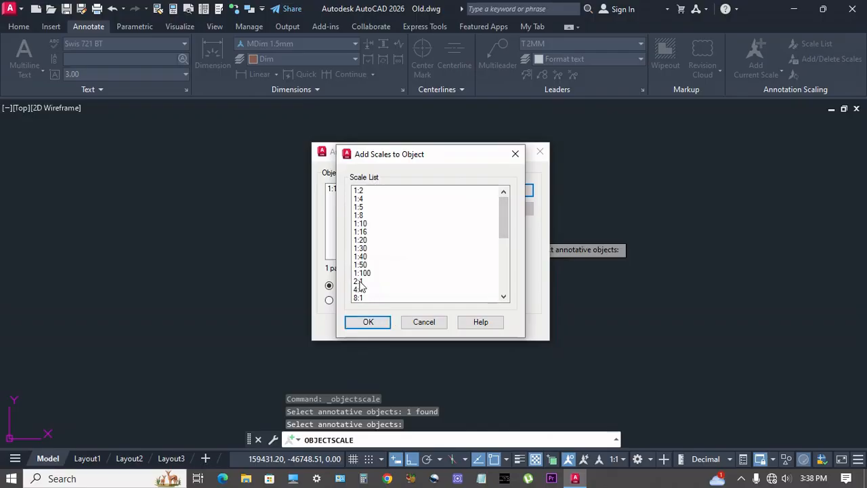
{"action": "left_click", "coordinate": [366, 265]}
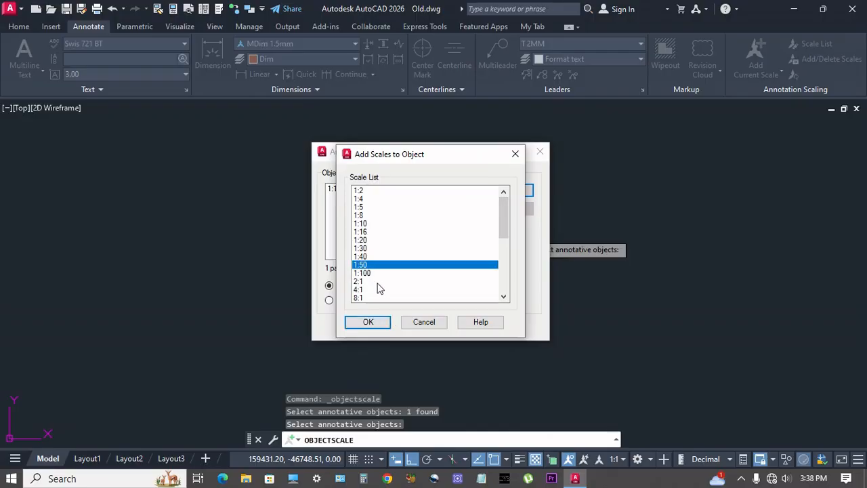
{"action": "left_click", "coordinate": [366, 273], "text": "ctrl"}
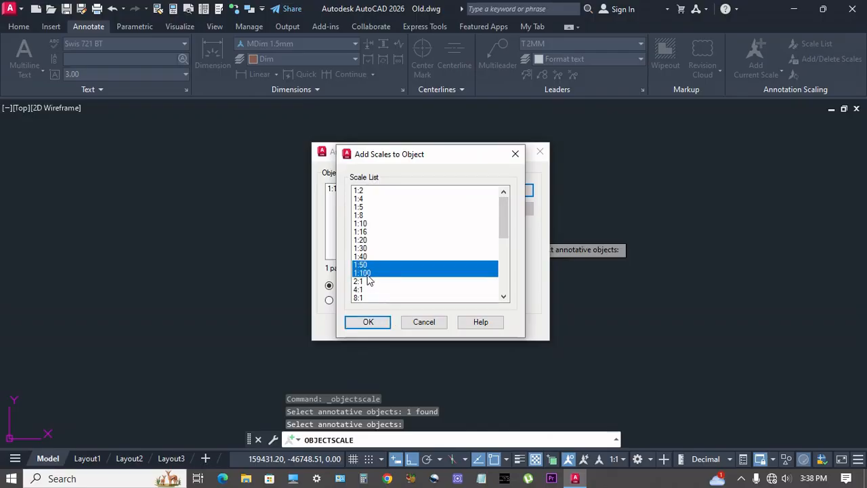
{"action": "left_click", "coordinate": [368, 322]}
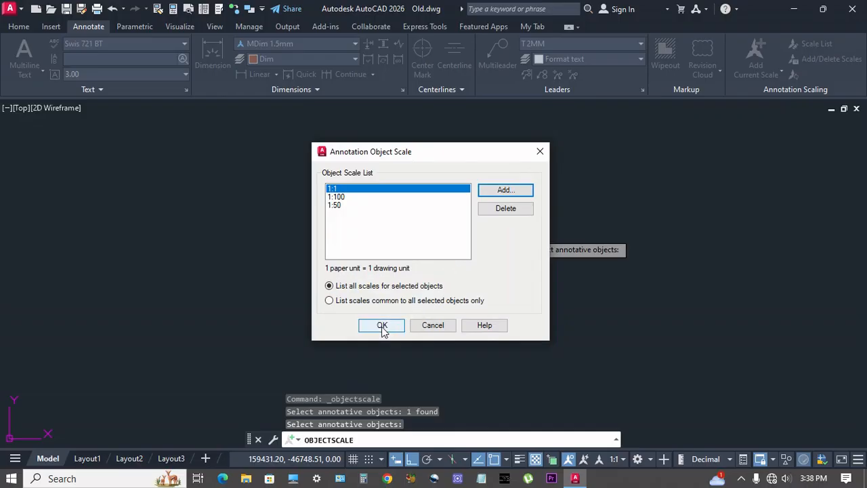
{"action": "left_click", "coordinate": [382, 326]}
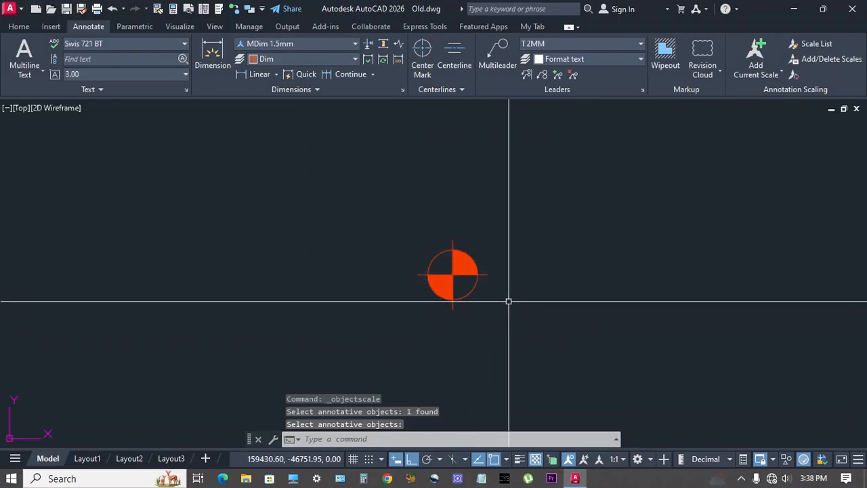
Copy the light symbol from its centre, with Ortho off, to the open upper end of the lobby's wiring line
{"action": "type", "text": "ct o"}
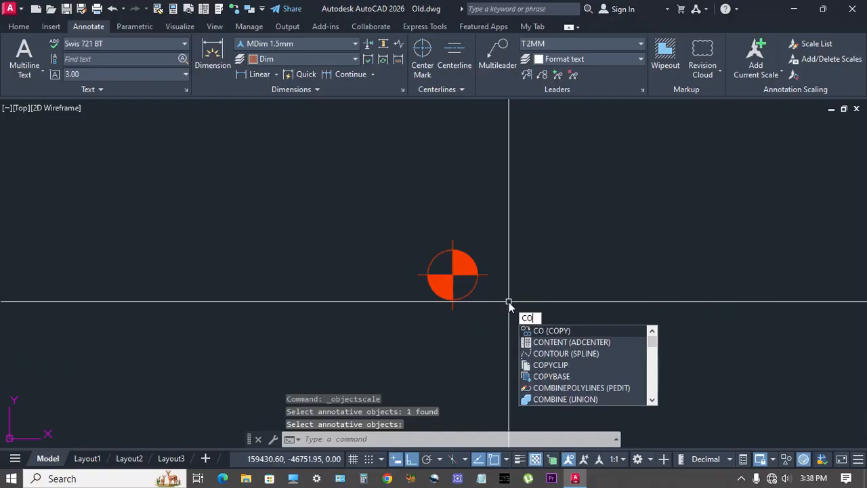
{"action": "key", "text": "Return"}
{"action": "left_click", "coordinate": [479, 281]}
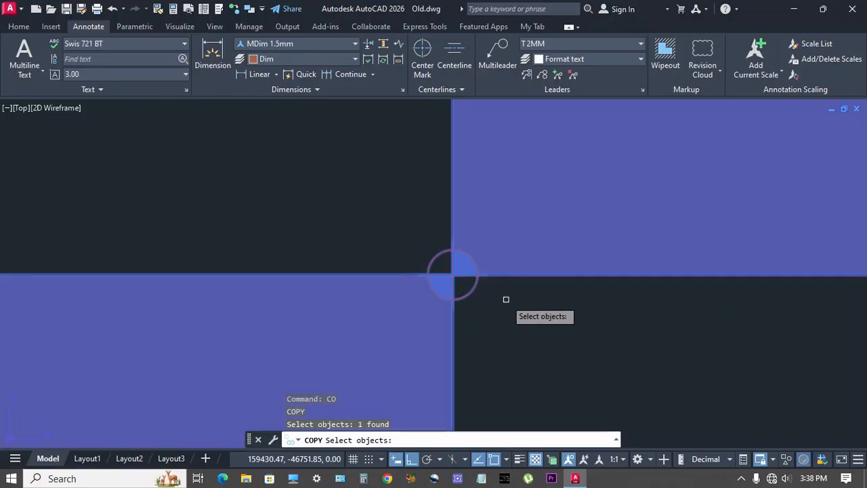
{"action": "key", "text": "Return"}
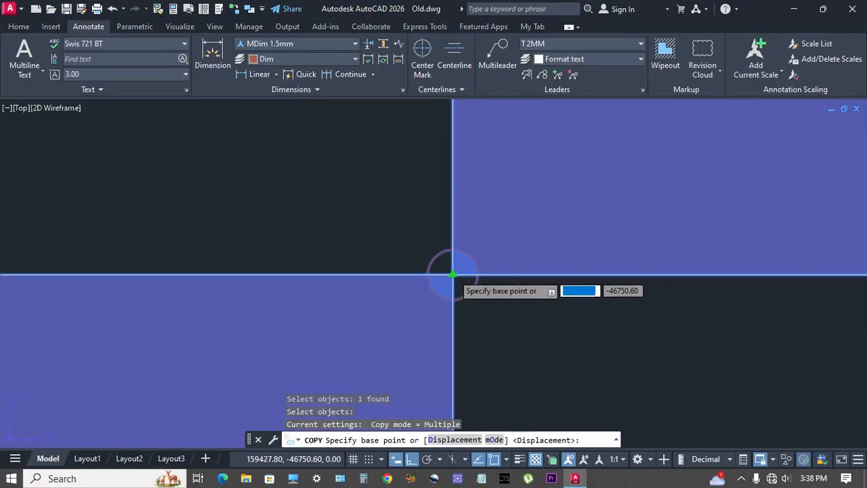
{"action": "left_click", "coordinate": [453, 275]}
{"action": "key", "text": "F8"}
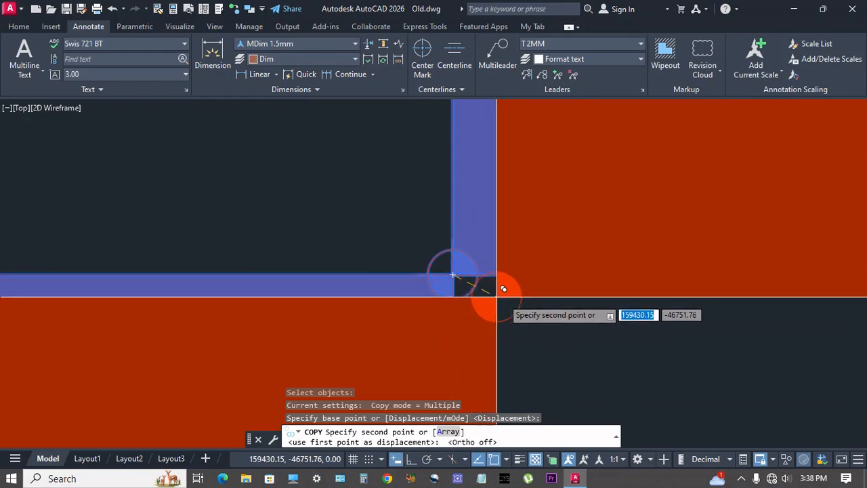
{"action": "scroll", "coordinate": [522, 284], "scroll_direction": "down", "scroll_amount": 8}
{"action": "scroll", "coordinate": [522, 292], "scroll_direction": "down", "scroll_amount": 2}
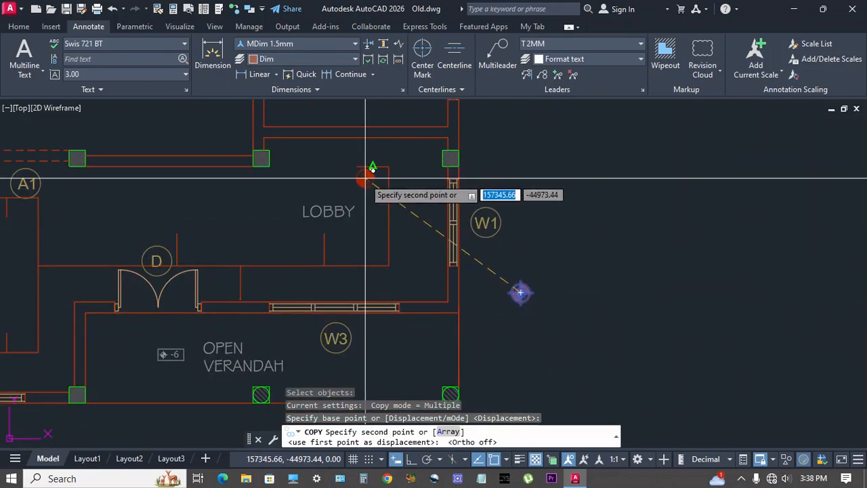
{"action": "scroll", "coordinate": [349, 170], "scroll_direction": "up", "scroll_amount": 4}
{"action": "left_click", "coordinate": [353, 160]}
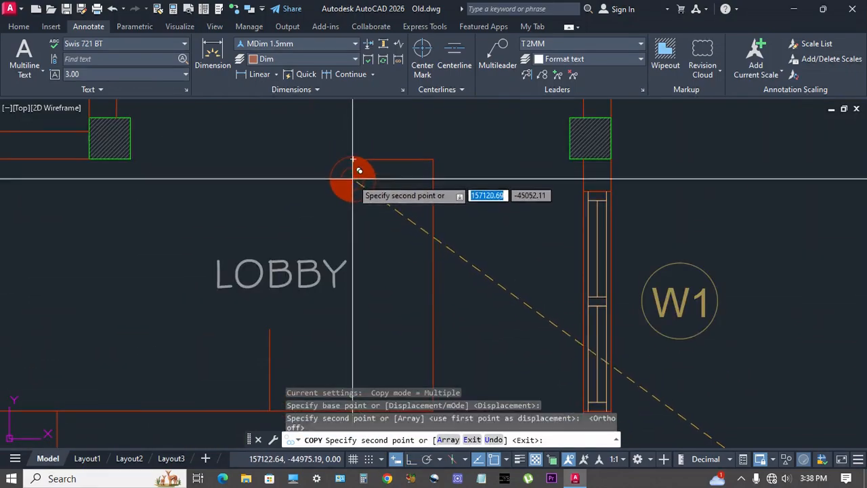
Place copies of the light symbol on the two short wiring stubs below the LOBBY label and beside door D
{"action": "left_click", "coordinate": [278, 329]}
{"action": "middle_click_drag", "start_coordinate": [228, 294], "coordinate": [451, 266]}
{"action": "scroll", "coordinate": [451, 265], "scroll_direction": "down", "scroll_amount": 2}
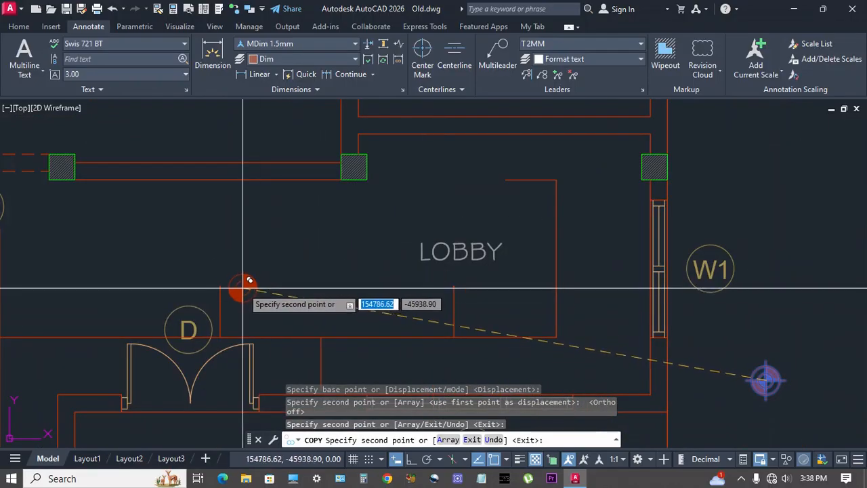
{"action": "left_click", "coordinate": [163, 290]}
{"action": "middle_click_drag", "start_coordinate": [155, 291], "coordinate": [414, 280]}
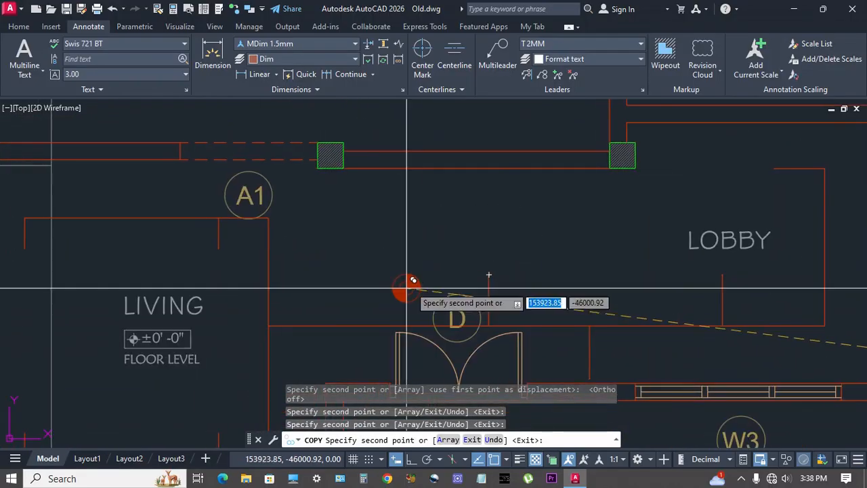
Place copies of the light symbol on the four wiring stub ends in the living room and finish copying
{"action": "left_click", "coordinate": [218, 248]}
{"action": "middle_click_drag", "start_coordinate": [183, 268], "coordinate": [354, 225]}
{"action": "left_click", "coordinate": [198, 204]}
{"action": "middle_click_drag", "start_coordinate": [206, 285], "coordinate": [211, 207]}
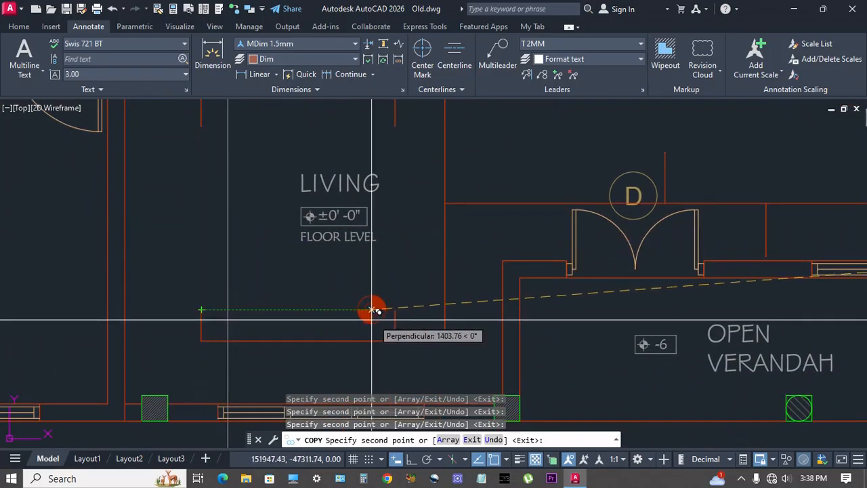
{"action": "right_click", "coordinate": [410, 270]}
{"action": "left_click", "coordinate": [435, 279]}
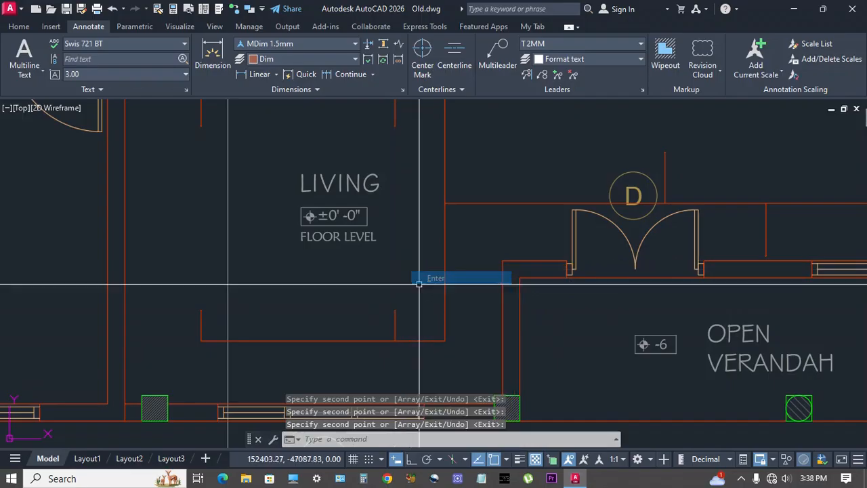
Set the drawing's annotation scale to 1:50 and regenerate the whole model
{"action": "scroll", "coordinate": [433, 278], "scroll_direction": "down", "scroll_amount": 5}
{"action": "scroll", "coordinate": [542, 275], "scroll_direction": "up", "scroll_amount": 4}
{"action": "middle_click_drag", "start_coordinate": [545, 271], "coordinate": [548, 273]}
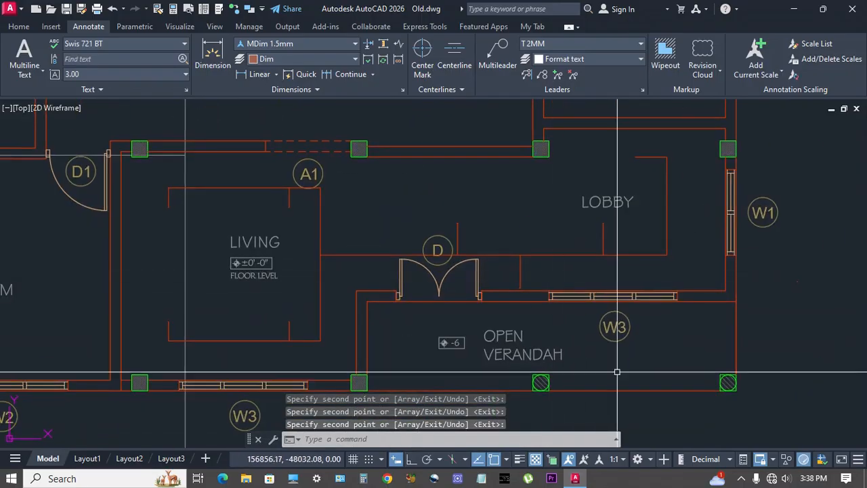
{"action": "left_click", "coordinate": [624, 459]}
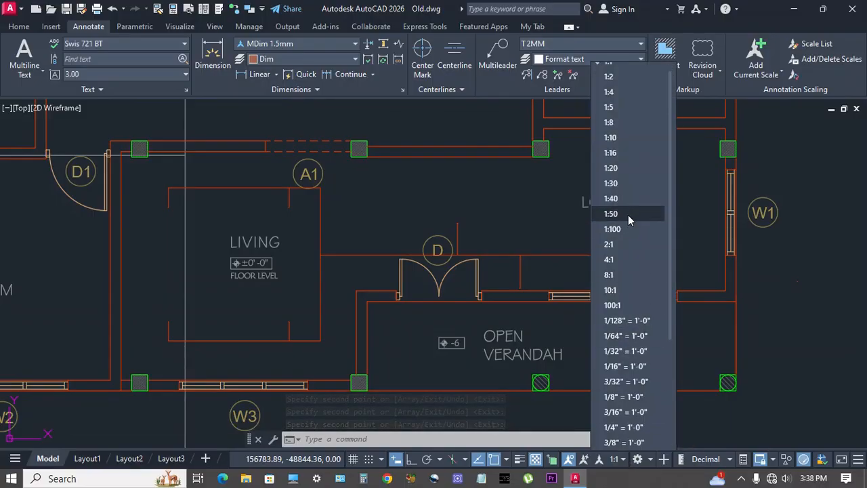
{"action": "left_click", "coordinate": [629, 216]}
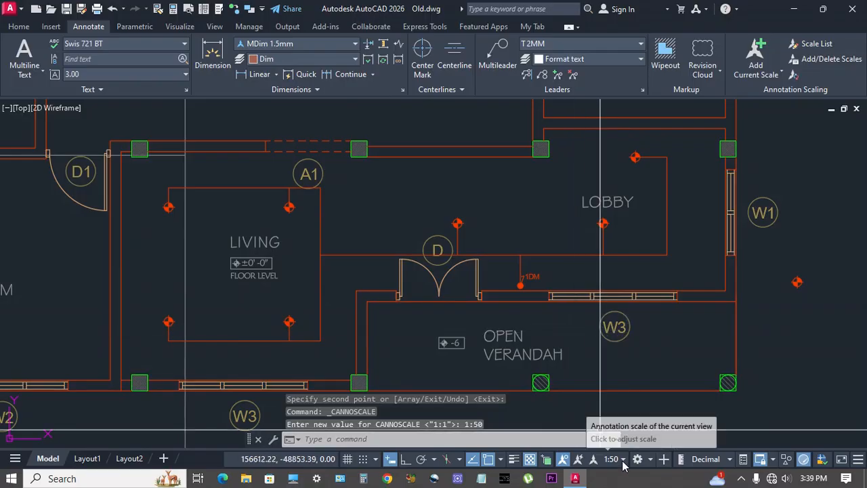
{"action": "type", "text": "2"}
{"action": "key", "text": "Return"}
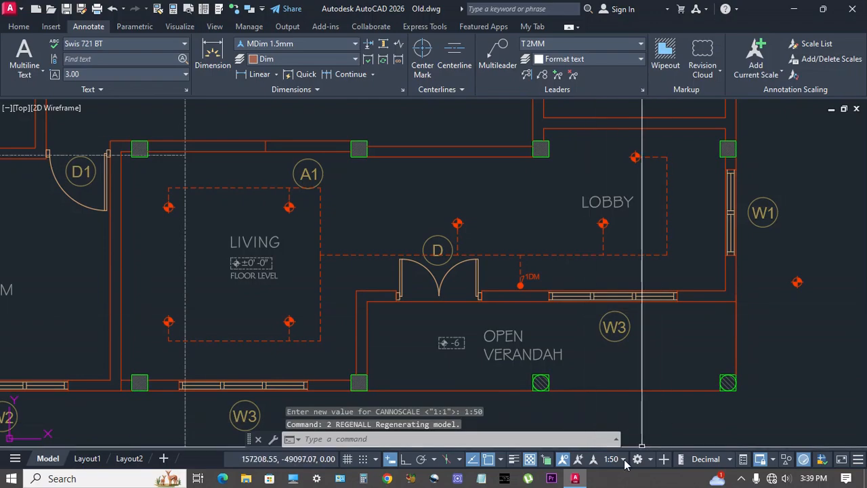
Switch the annotation scale to 1:100 and return it to 1:1
{"action": "left_click", "coordinate": [625, 460]}
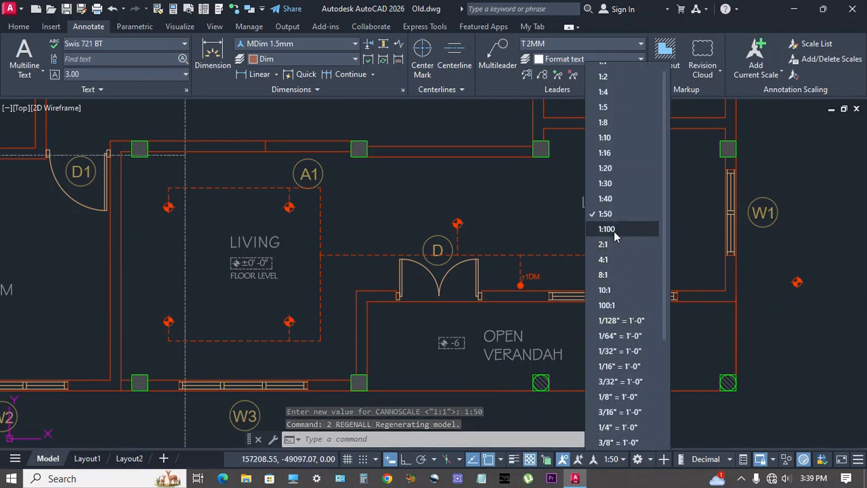
{"action": "left_click", "coordinate": [615, 230]}
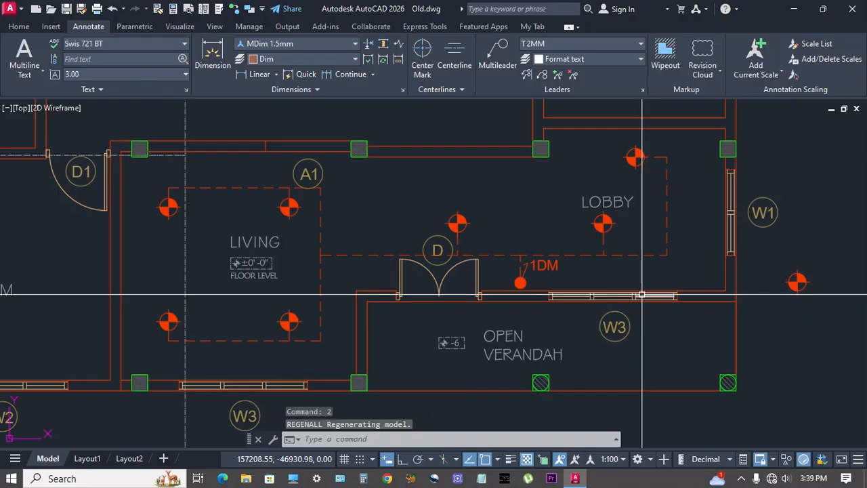
{"action": "left_click", "coordinate": [616, 460]}
{"action": "scroll", "coordinate": [594, 93], "scroll_direction": "up", "scroll_amount": 1}
{"action": "left_click", "coordinate": [602, 70]}
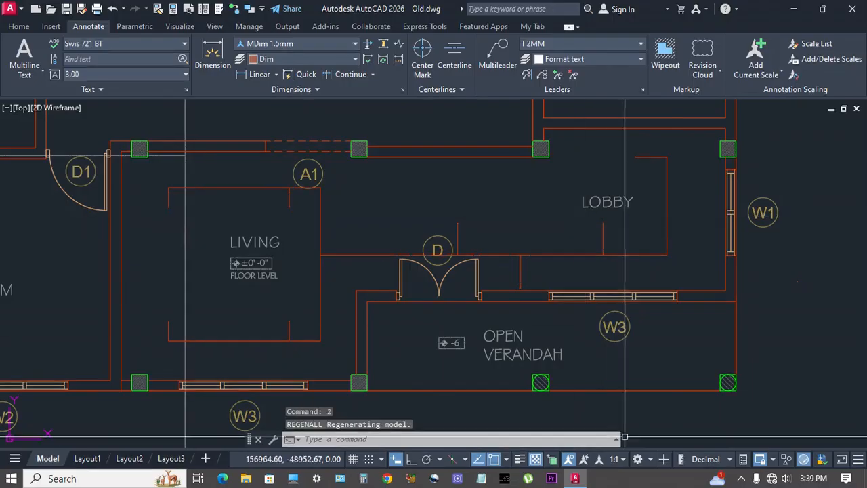
Set the drawing's annotation scale to 1:100
{"action": "left_click", "coordinate": [624, 459]}
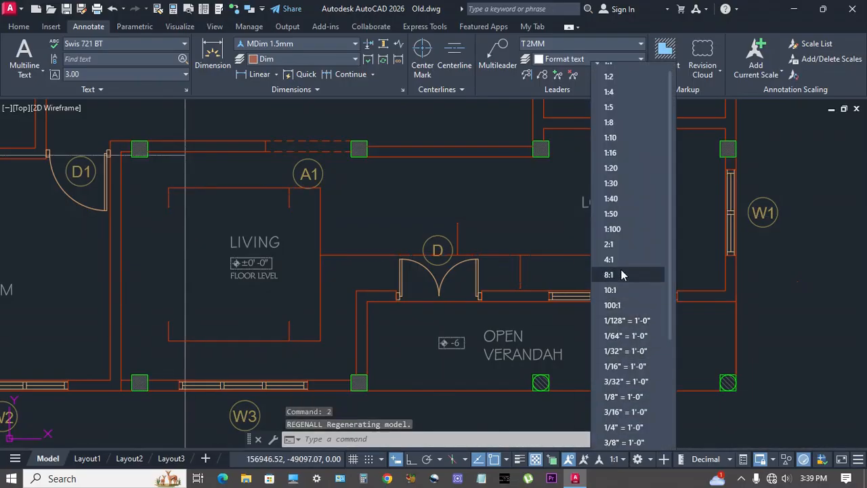
{"action": "left_click", "coordinate": [628, 235]}
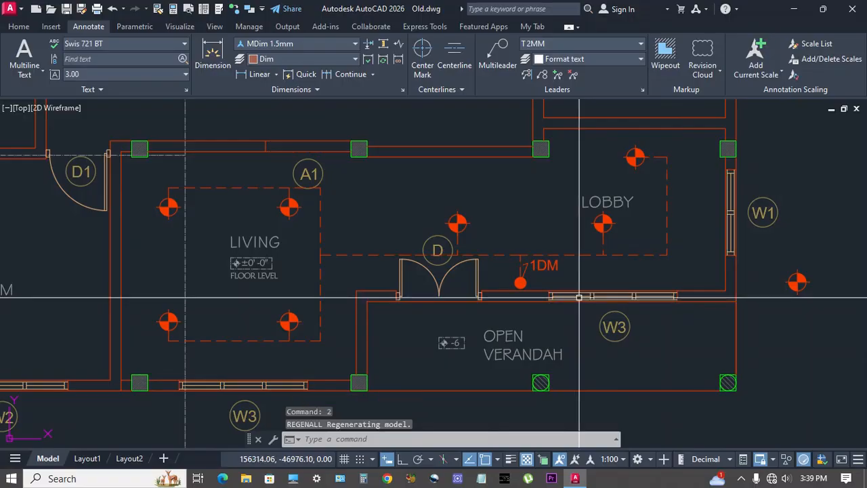
{"action": "middle_click_drag", "start_coordinate": [538, 345], "coordinate": [533, 351]}
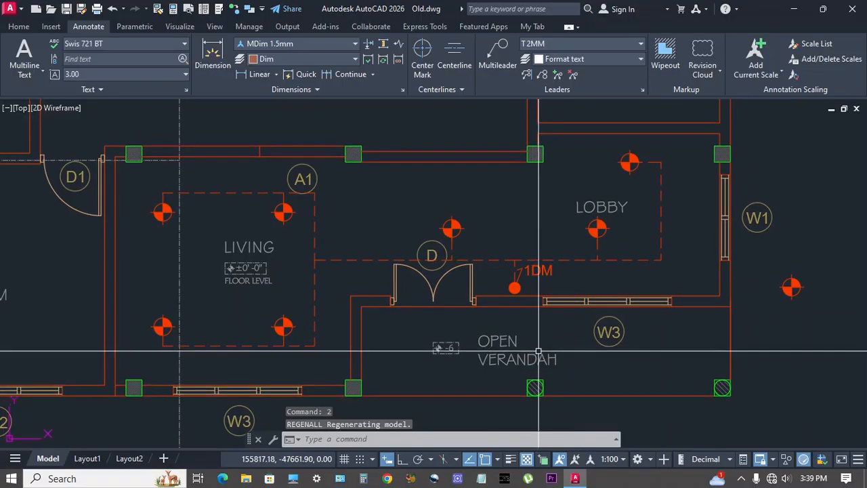